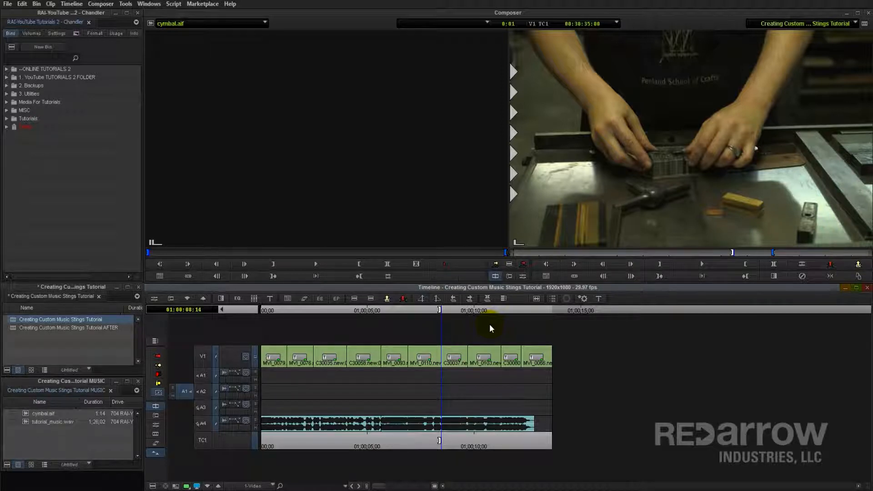
Play the AFTER version of the Music Stings sequence, then reload the original sequence
key("space")
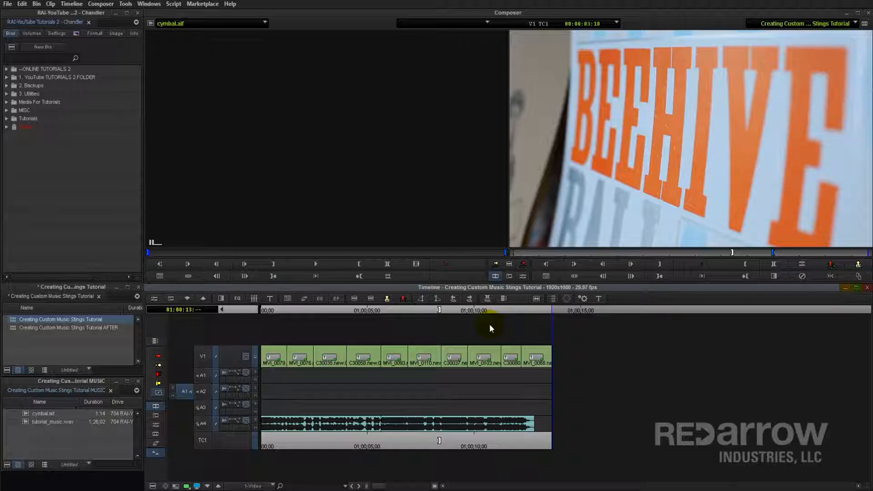
double_click(13, 329)
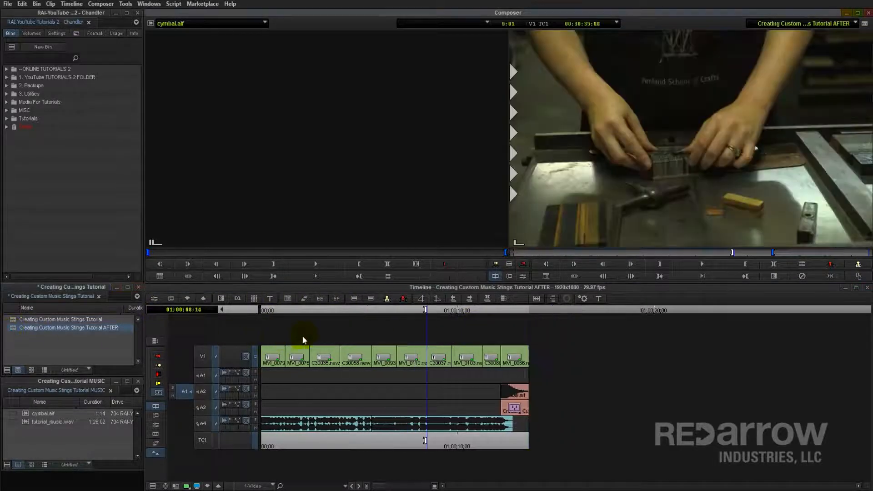
left_click(440, 290)
key("space")
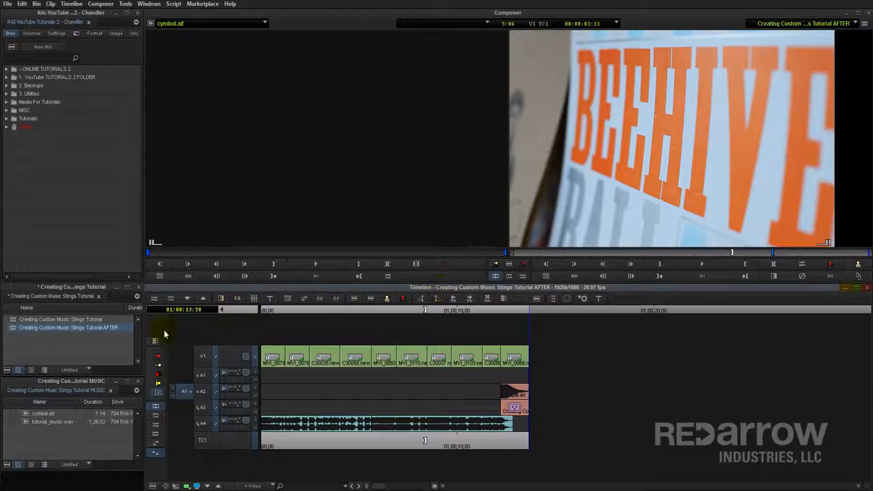
double_click(12, 321)
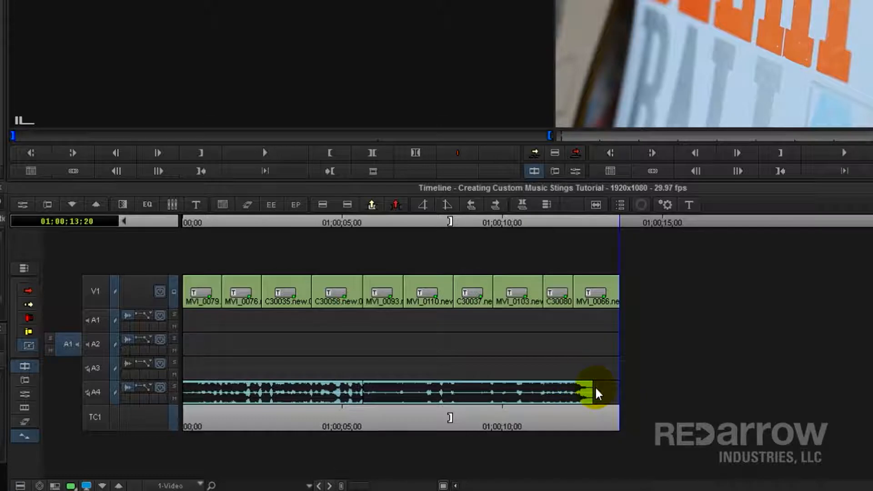
Mark the final stretch of the music, select track A4 as source and head to the Timeline mixdown commands
left_click(574, 377)
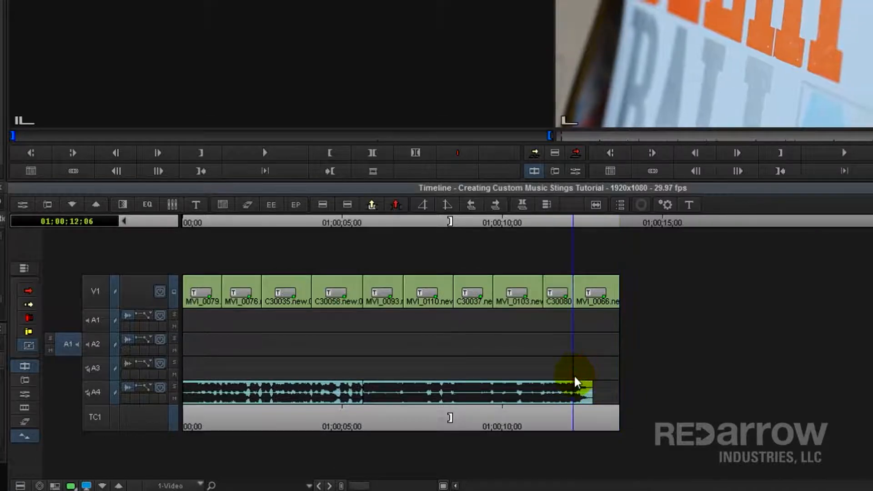
left_click(594, 370)
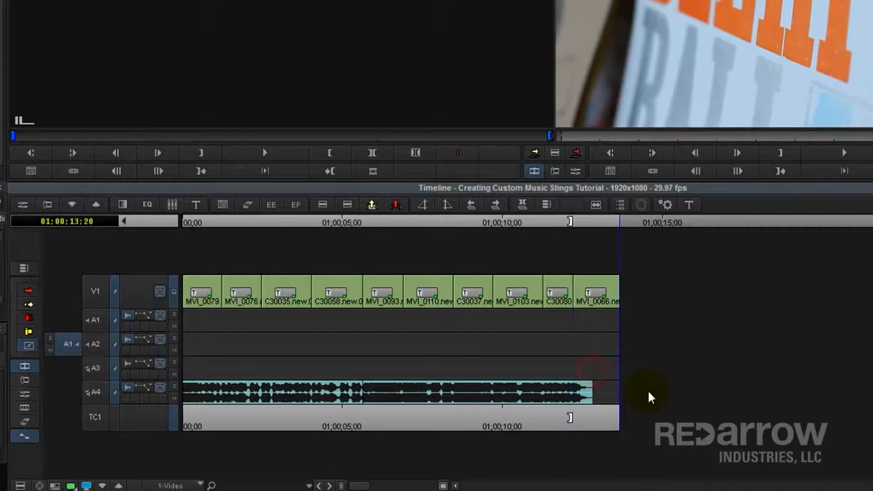
left_click(94, 391)
left_click(117, 3)
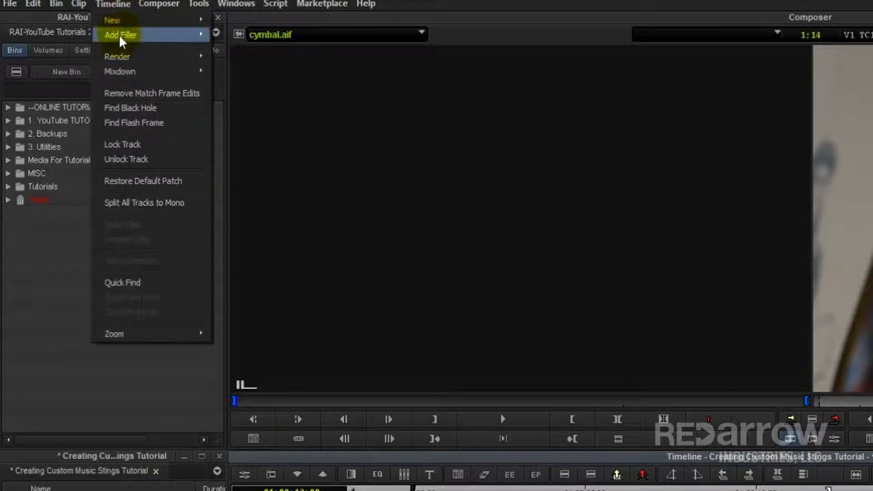
mouse_move(232, 74)
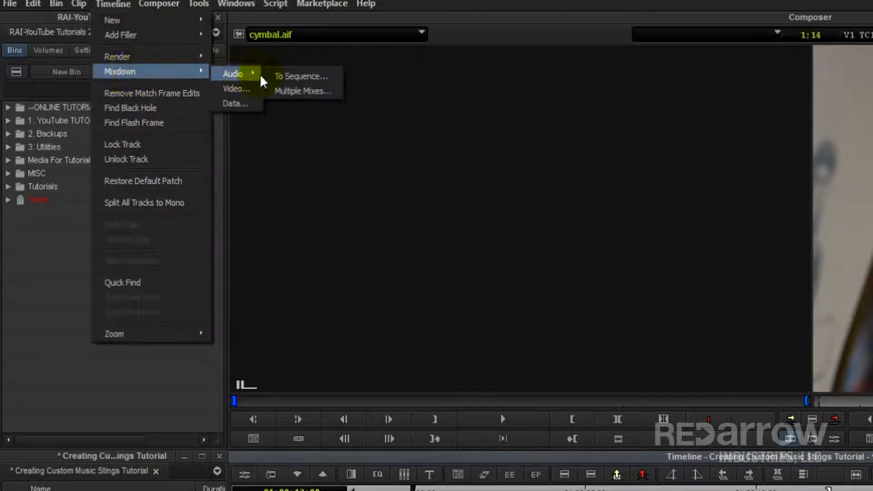
Run a stereo audio mixdown of the marked A4 music onto target track A3
left_click(298, 77)
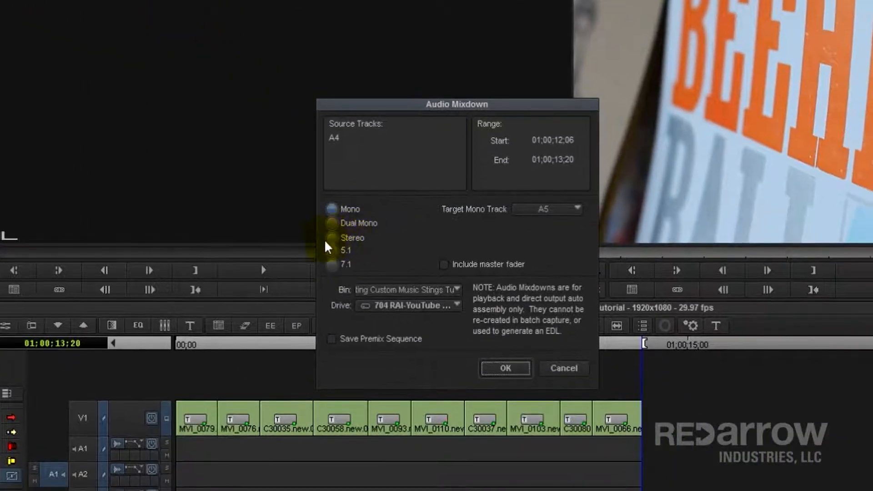
left_click(335, 238)
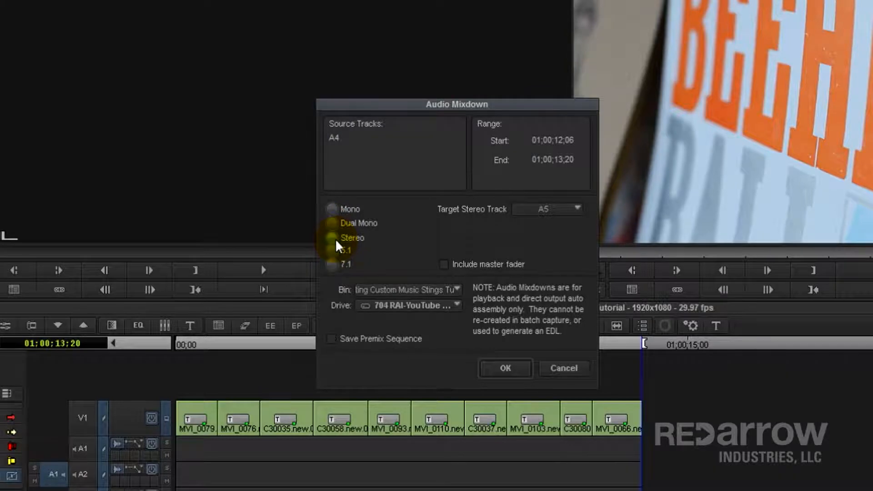
left_click(545, 210)
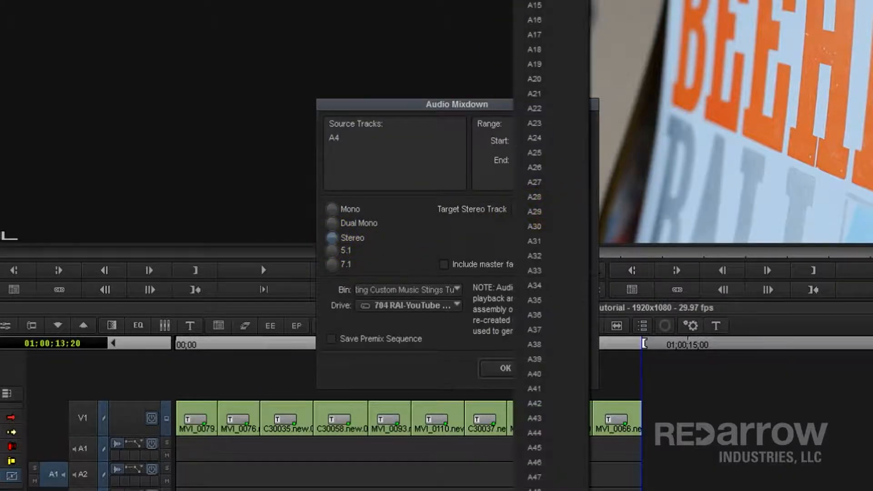
left_click(496, 334)
left_click(502, 370)
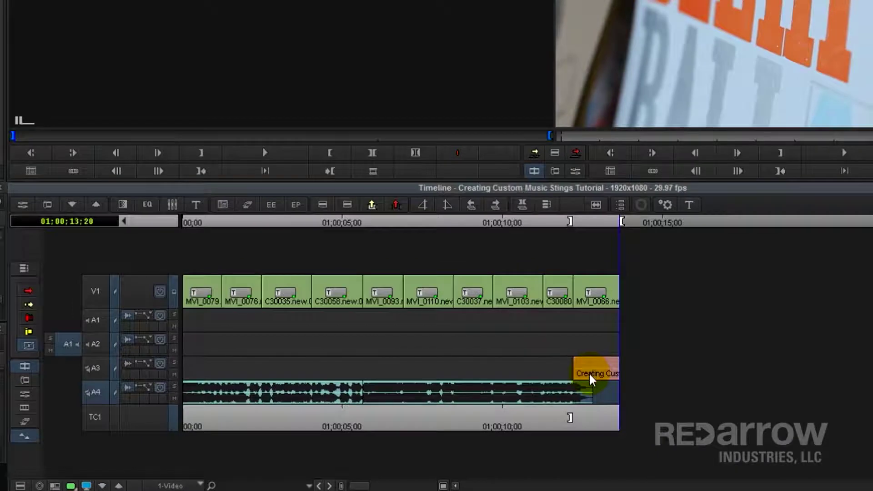
left_click(589, 373)
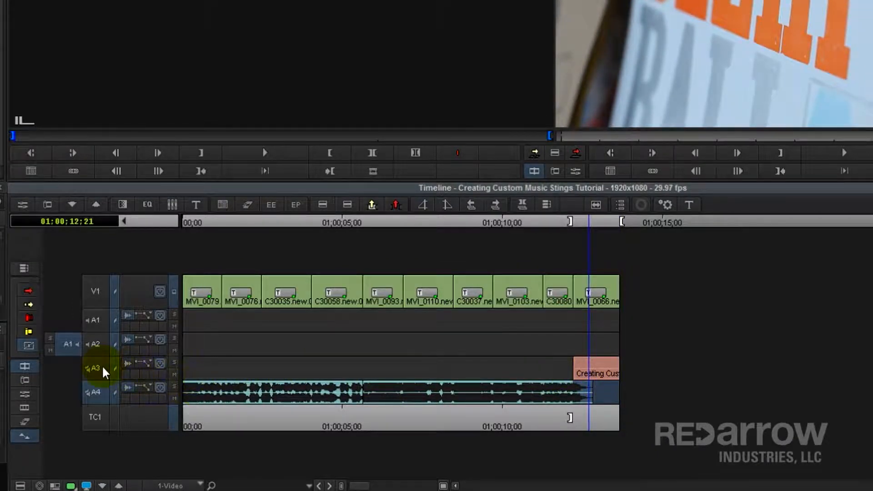
With only A3 selected, load the D-Verb (mono) AudioSuite plugin and bring up its settings
left_click(96, 380)
left_click(97, 397)
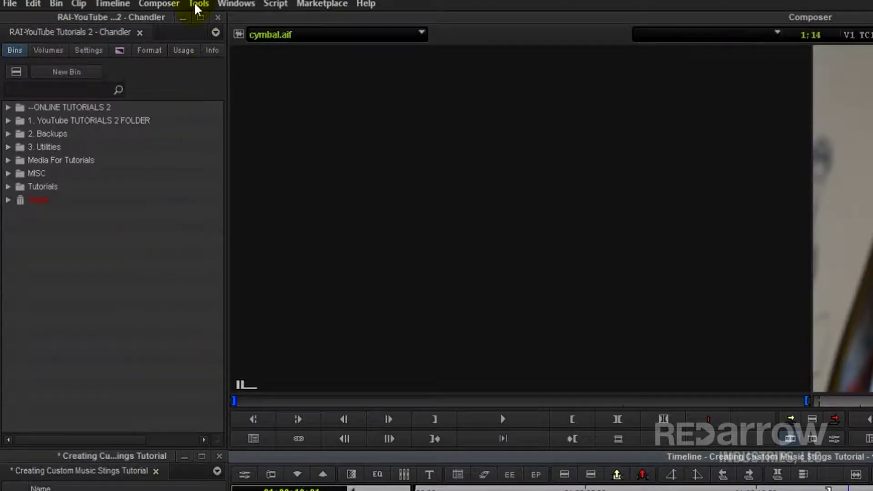
left_click(196, 5)
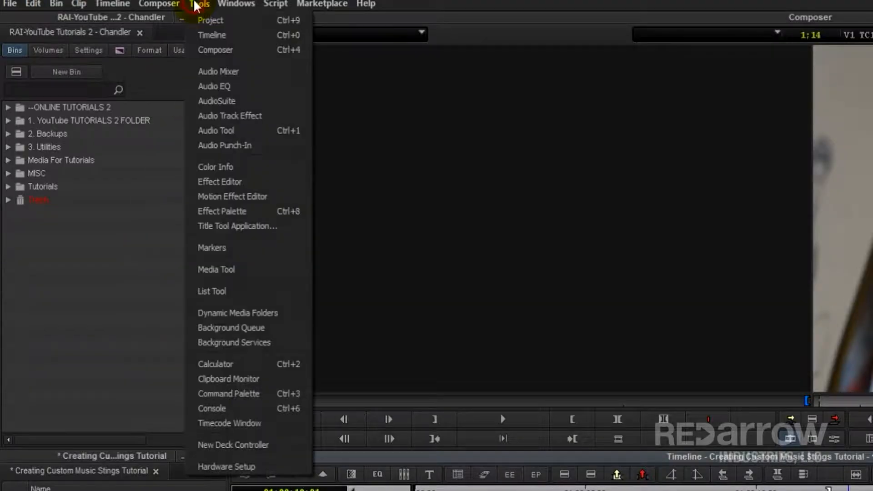
left_click(216, 101)
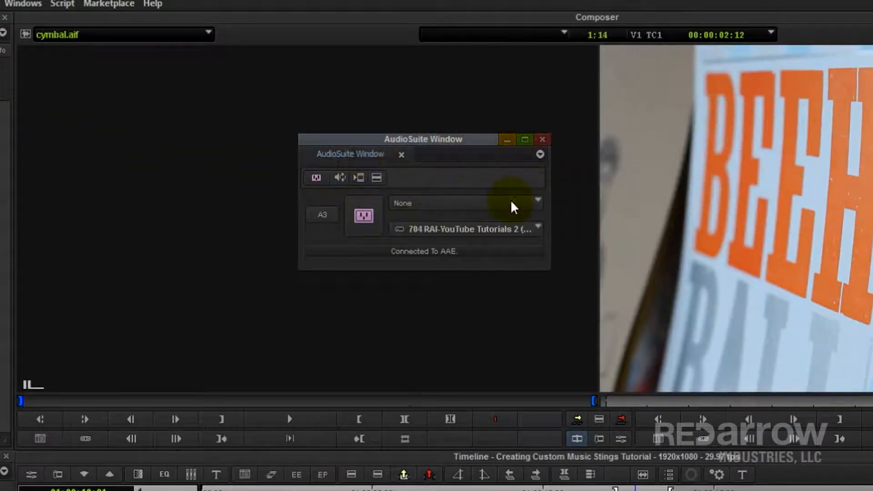
left_click(537, 203)
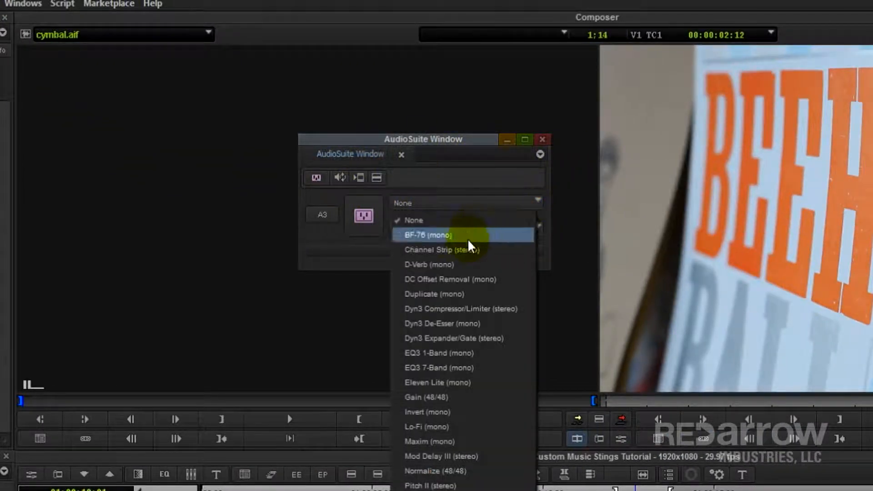
left_click(434, 269)
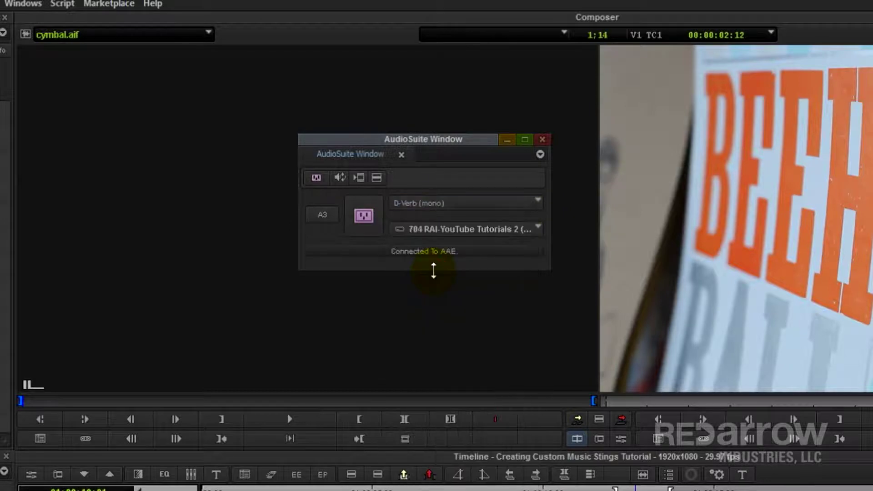
left_click(369, 216)
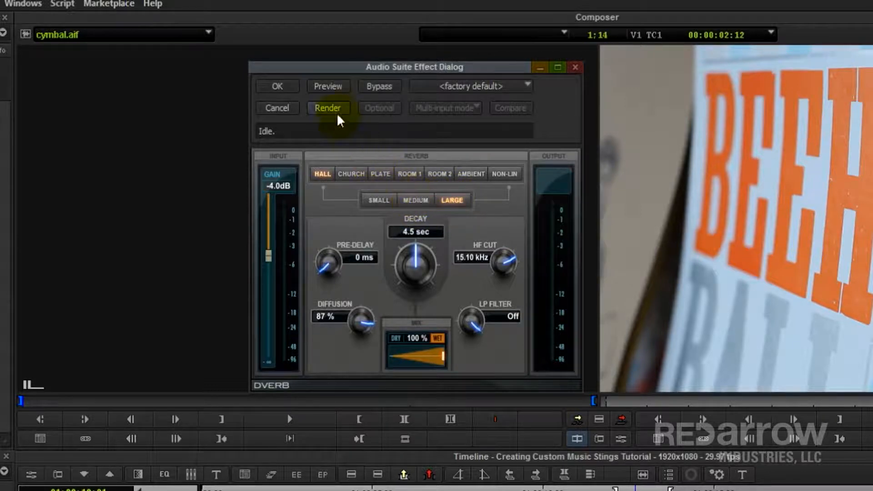
Audition the reverb with small room and Church presets, then return to Hall Large
left_click(328, 87)
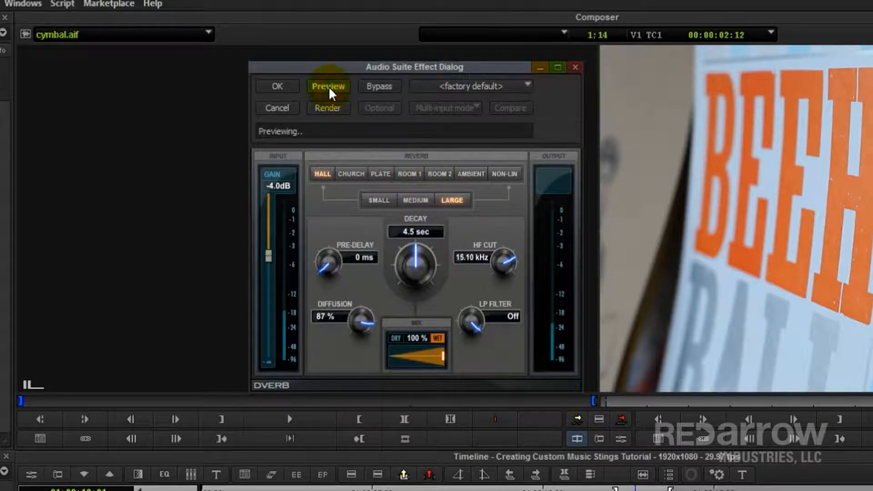
left_click(330, 87)
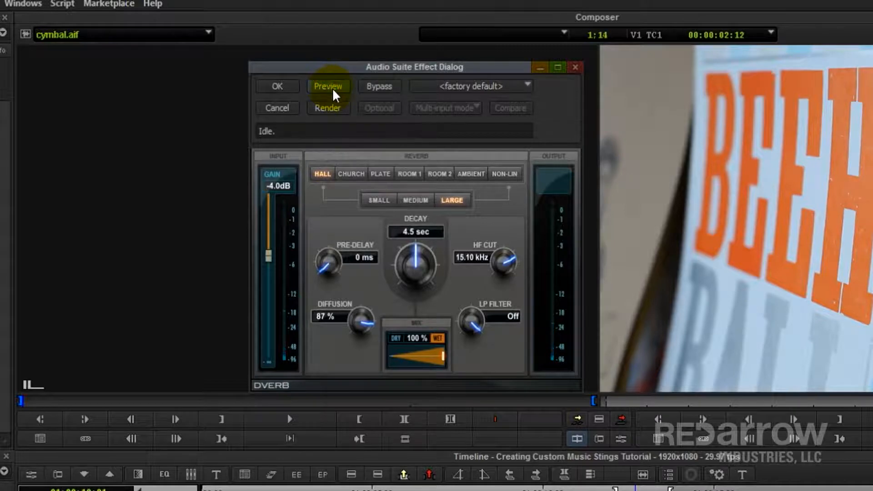
left_click(379, 200)
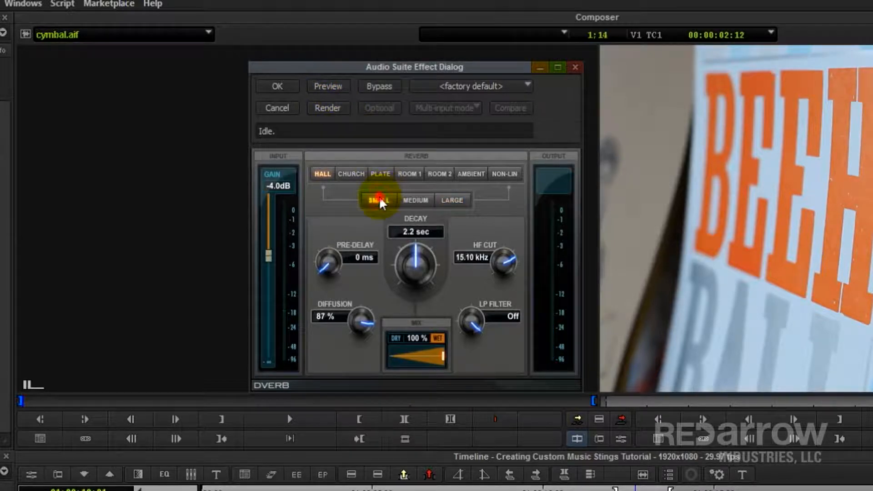
left_click(332, 91)
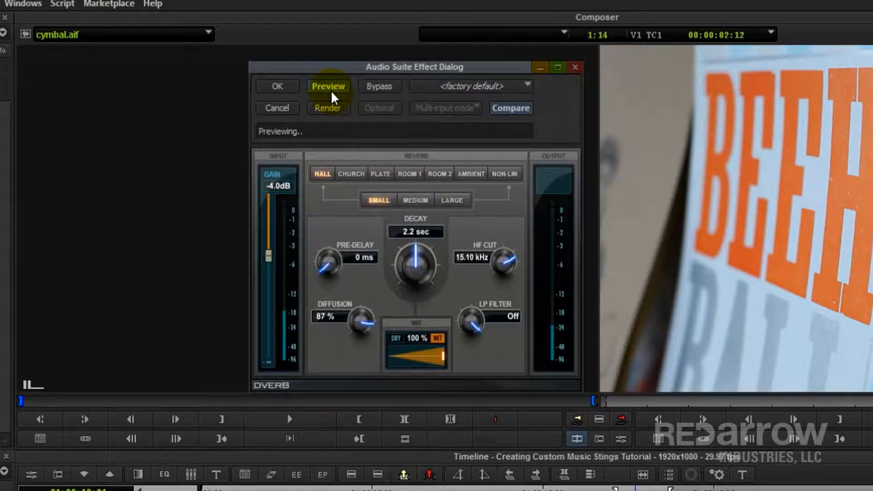
left_click(329, 88)
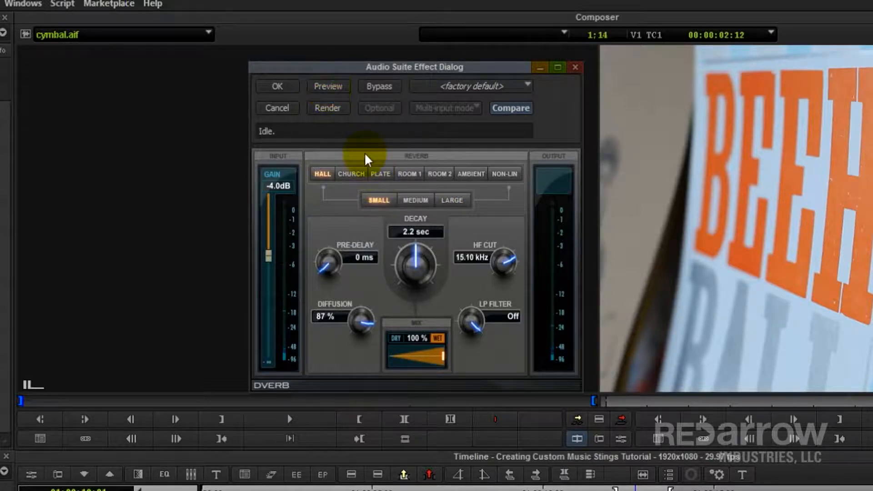
left_click(352, 174)
left_click(336, 89)
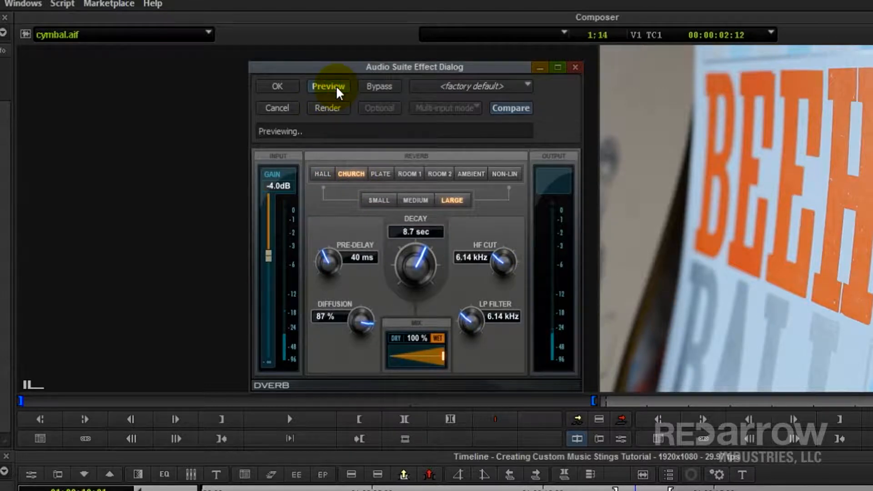
left_click(337, 86)
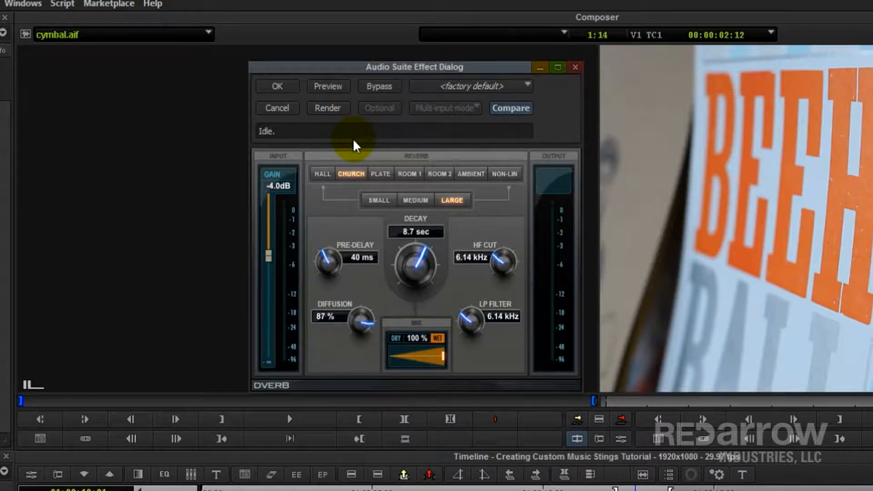
left_click(323, 173)
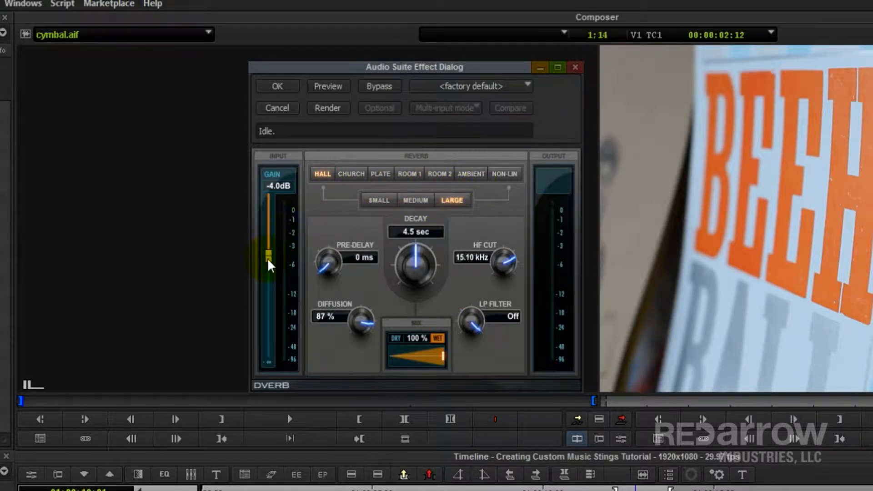
Raise the D-Verb input gain to 0 dB and render the reverb onto the A3 sting
left_click_drag(267, 258, 266, 209)
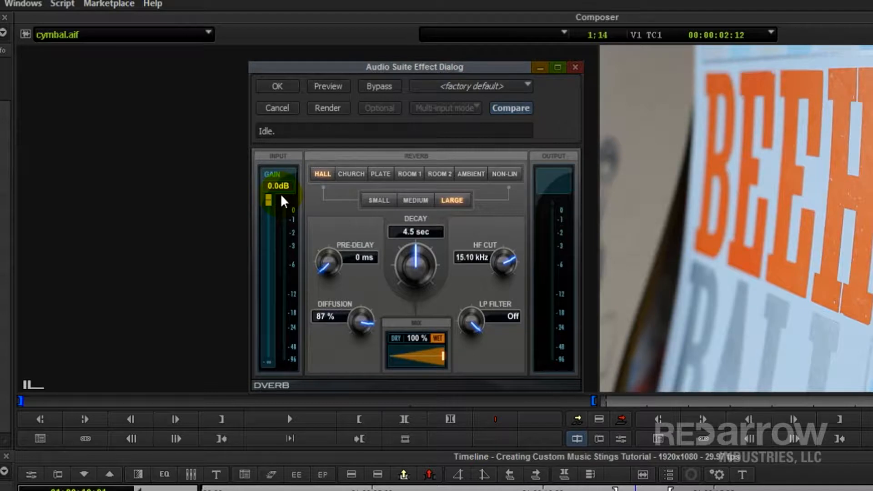
left_click(330, 109)
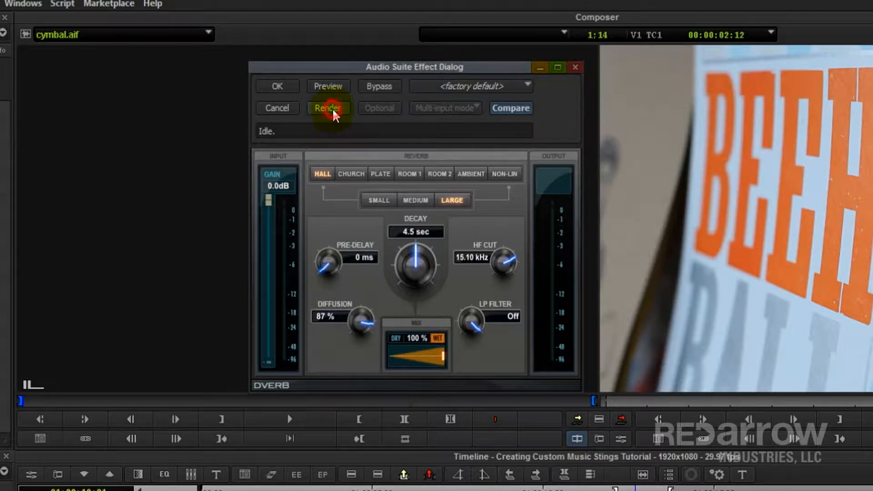
left_click(279, 87)
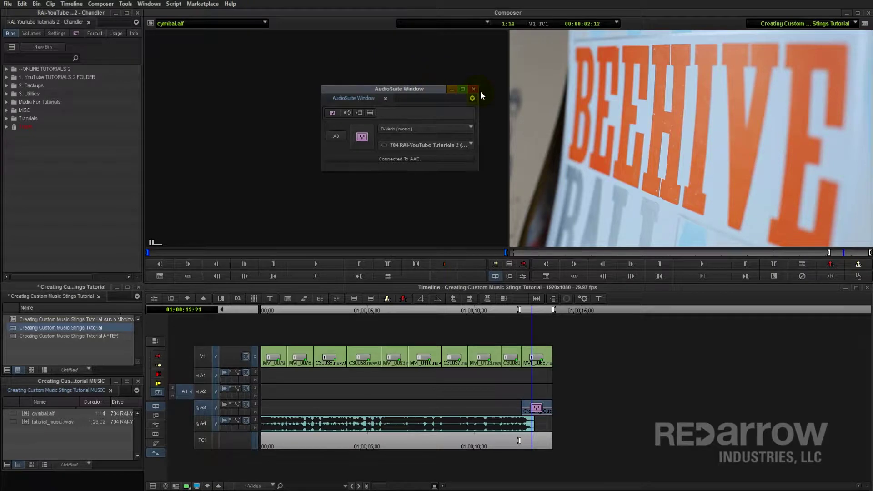
Close AudioSuite and play the sequence ending with the reverb-processed sting
left_click(474, 89)
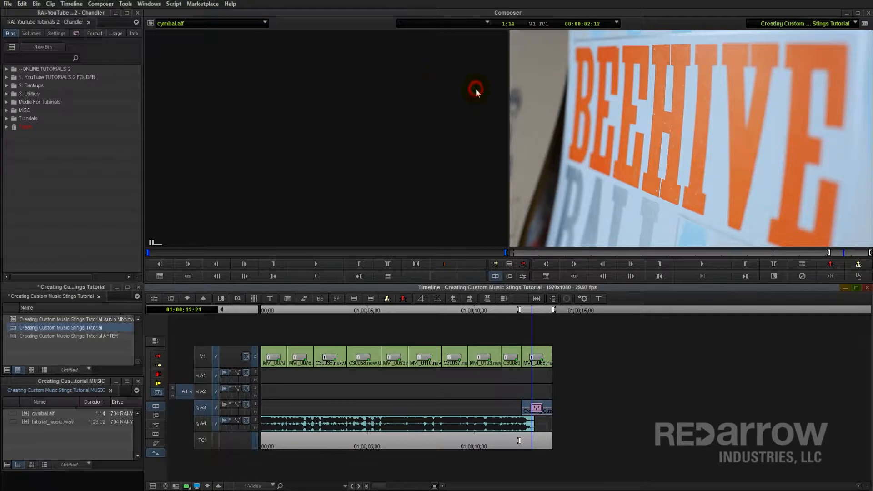
left_click(443, 397)
key("space")
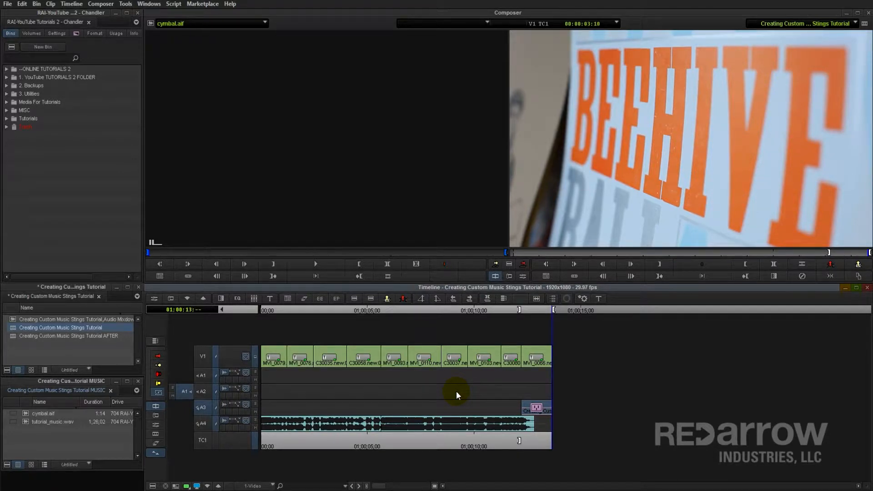
Preview cymbal.aif and overwrite it onto A2 just before the sting at the sequence end
left_click(25, 416)
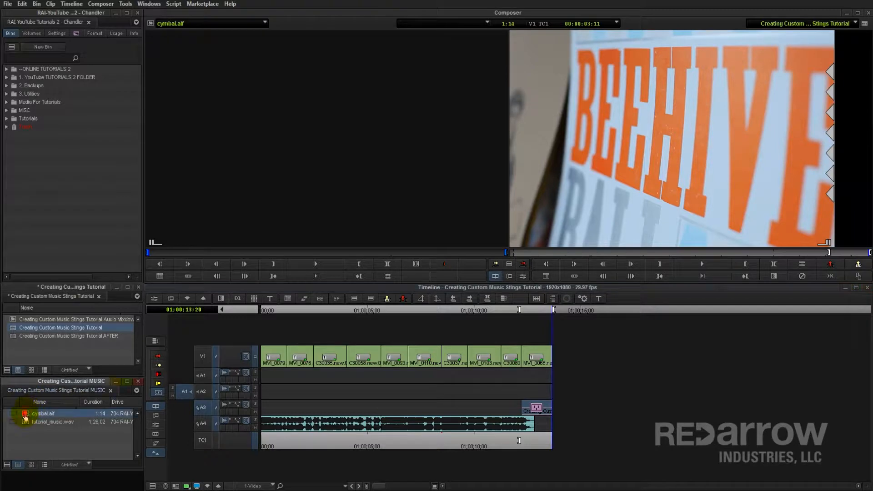
double_click(25, 416)
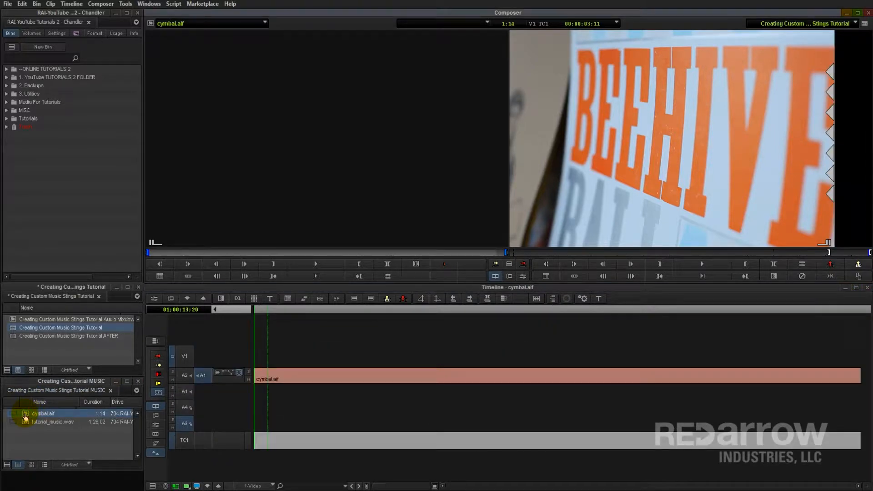
key("space")
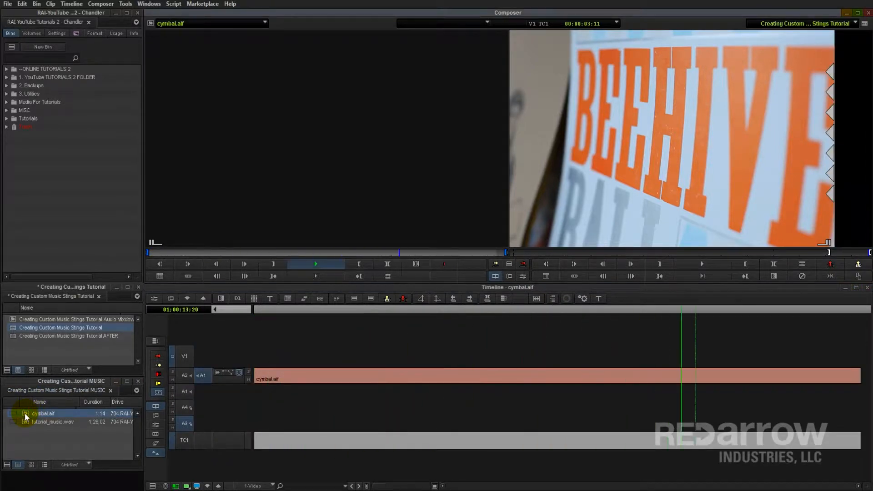
left_click(278, 405)
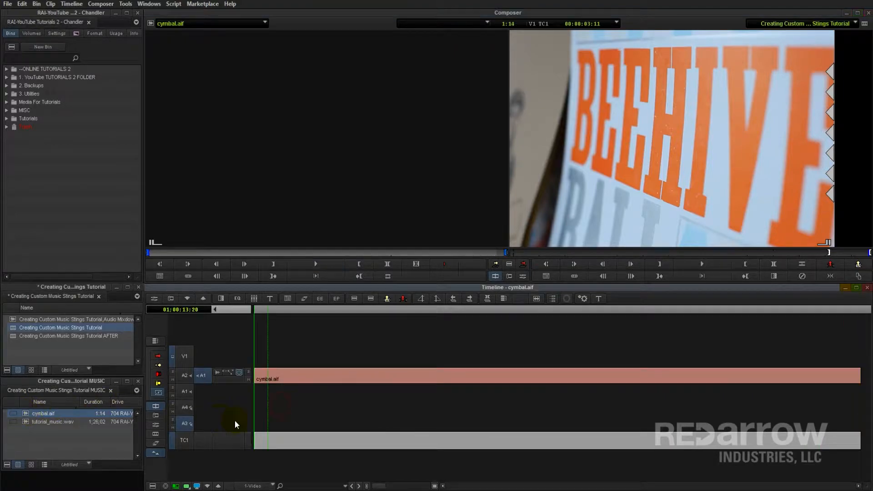
left_click(573, 383)
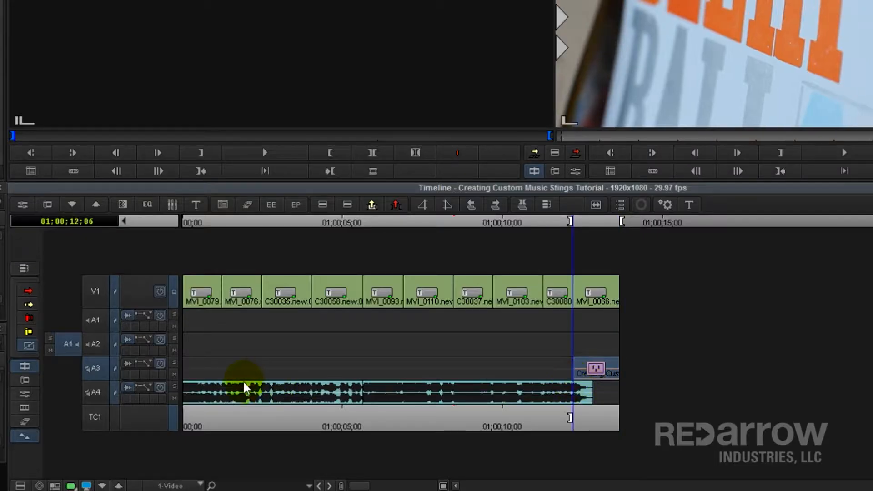
left_click(93, 366)
key("b")
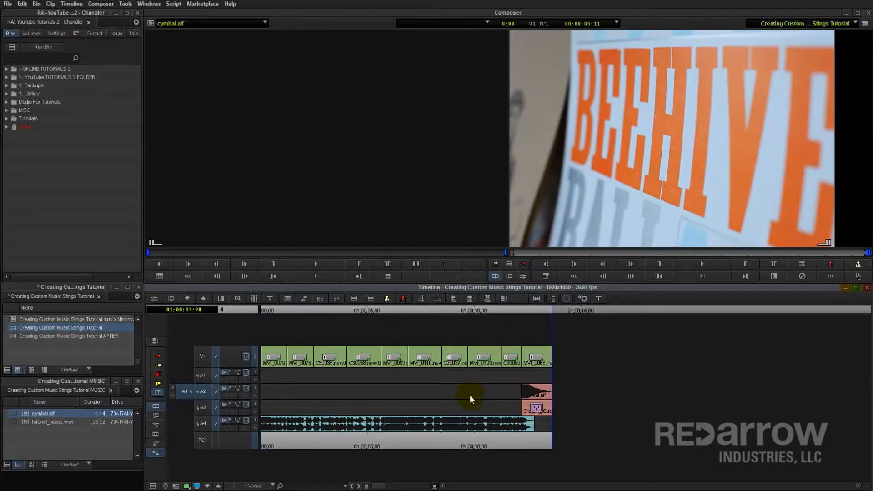
left_click(440, 392)
key("space")
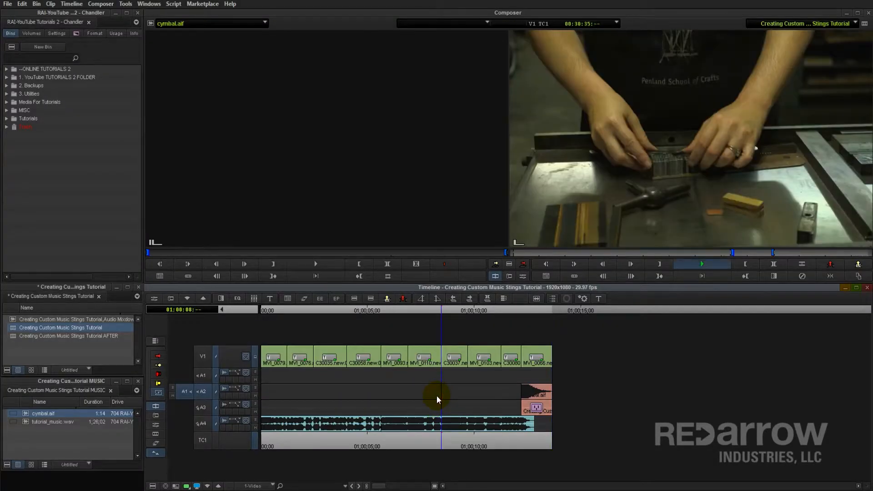